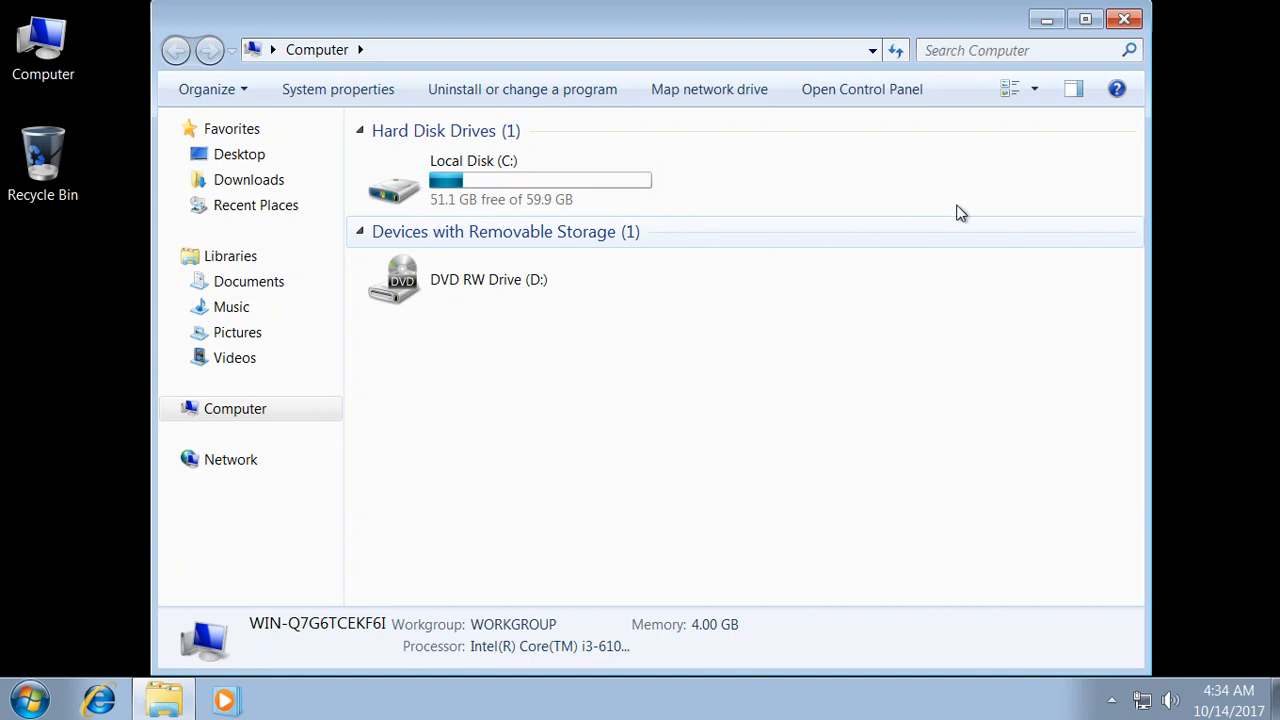
Close the drive overview window and open Disk Management in Computer Management for this computer
{"action": "left_click", "coordinate": [1121, 21]}
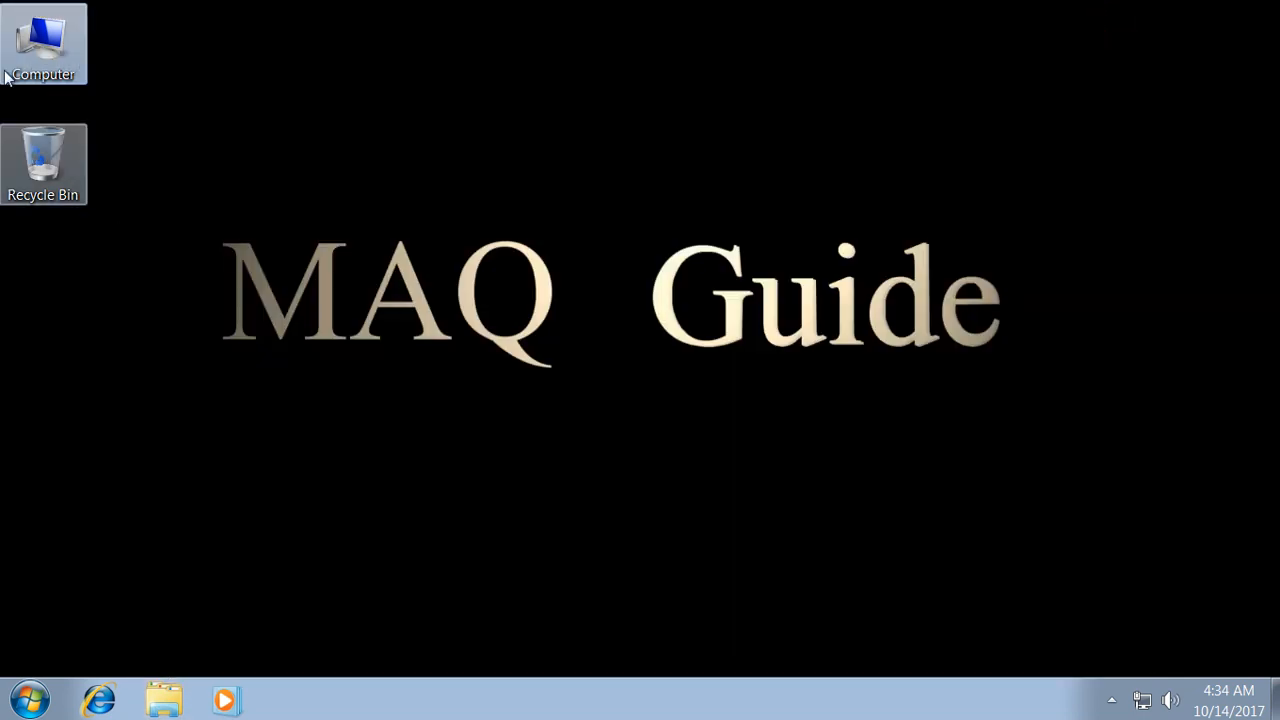
{"action": "right_click", "coordinate": [48, 47]}
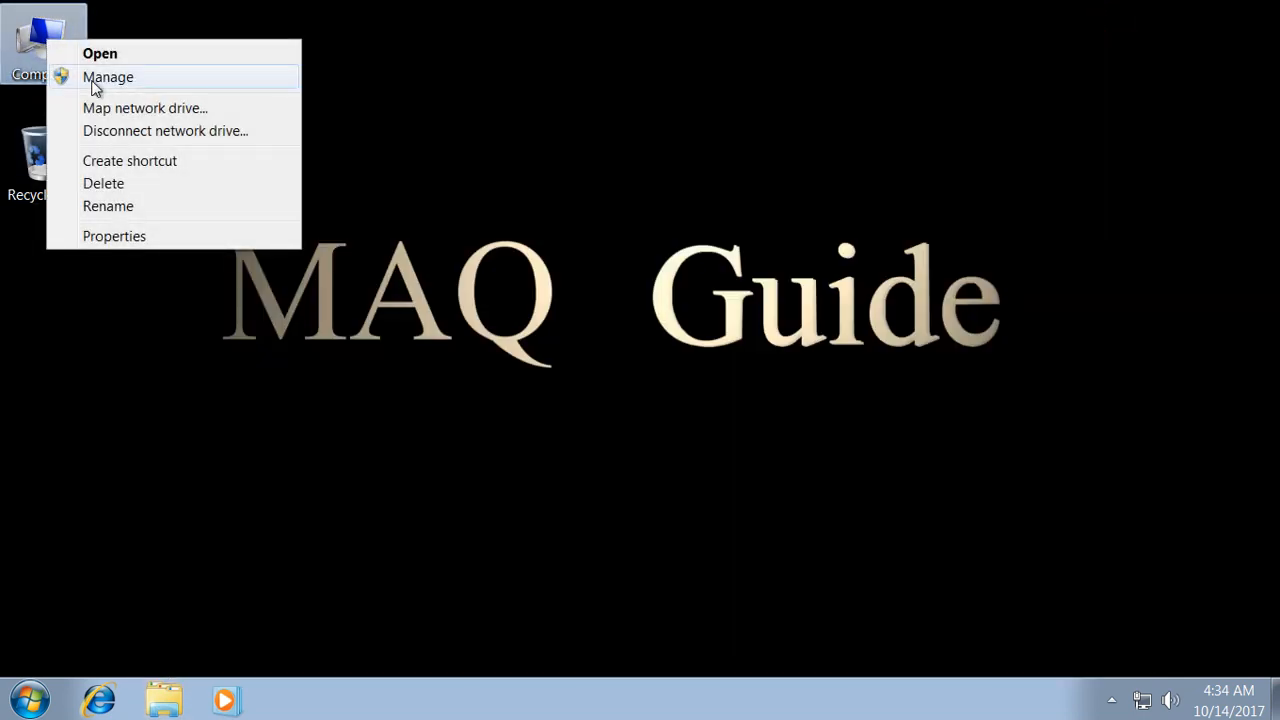
{"action": "left_click", "coordinate": [92, 80]}
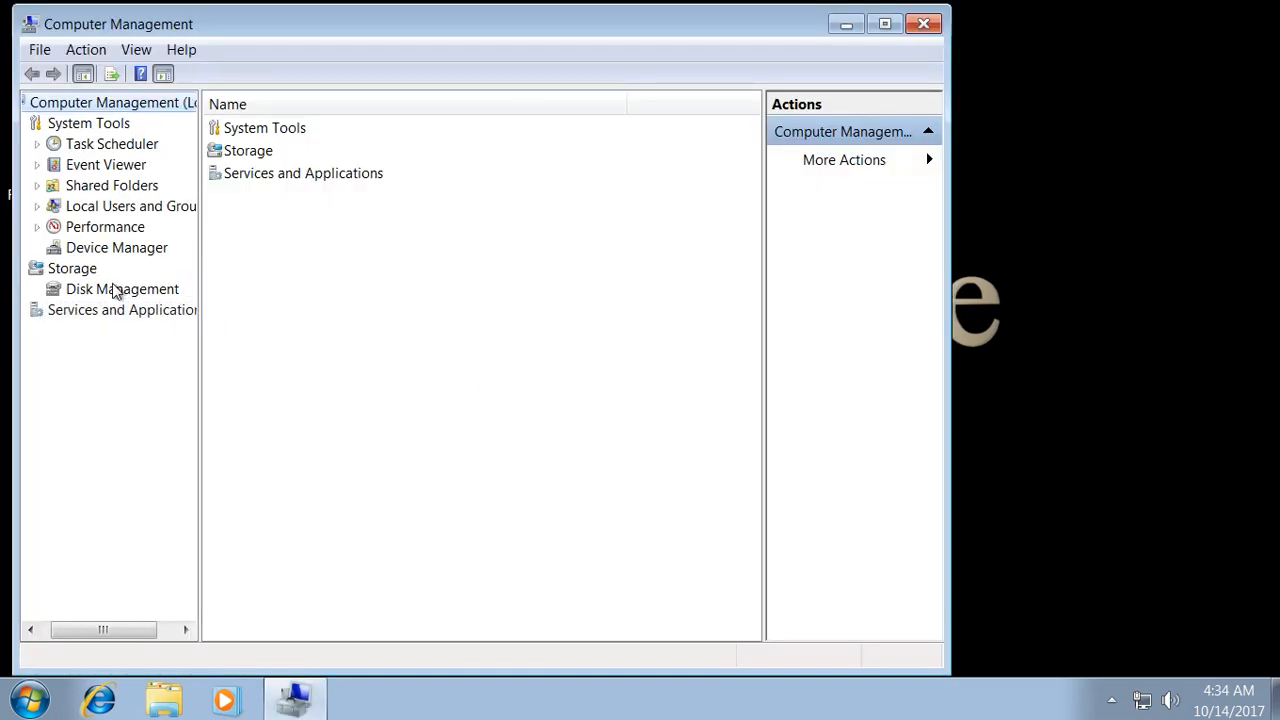
{"action": "left_click", "coordinate": [114, 289]}
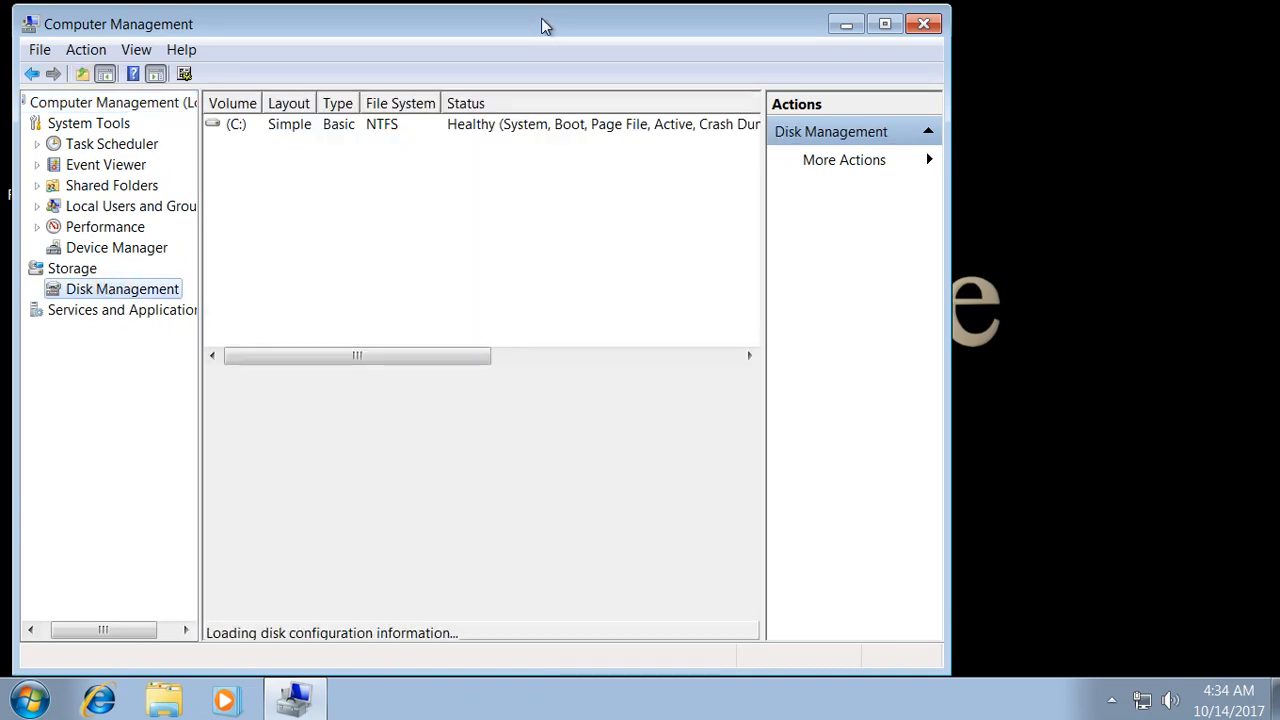
{"action": "left_click_drag", "start_coordinate": [545, 27], "coordinate": [695, 22]}
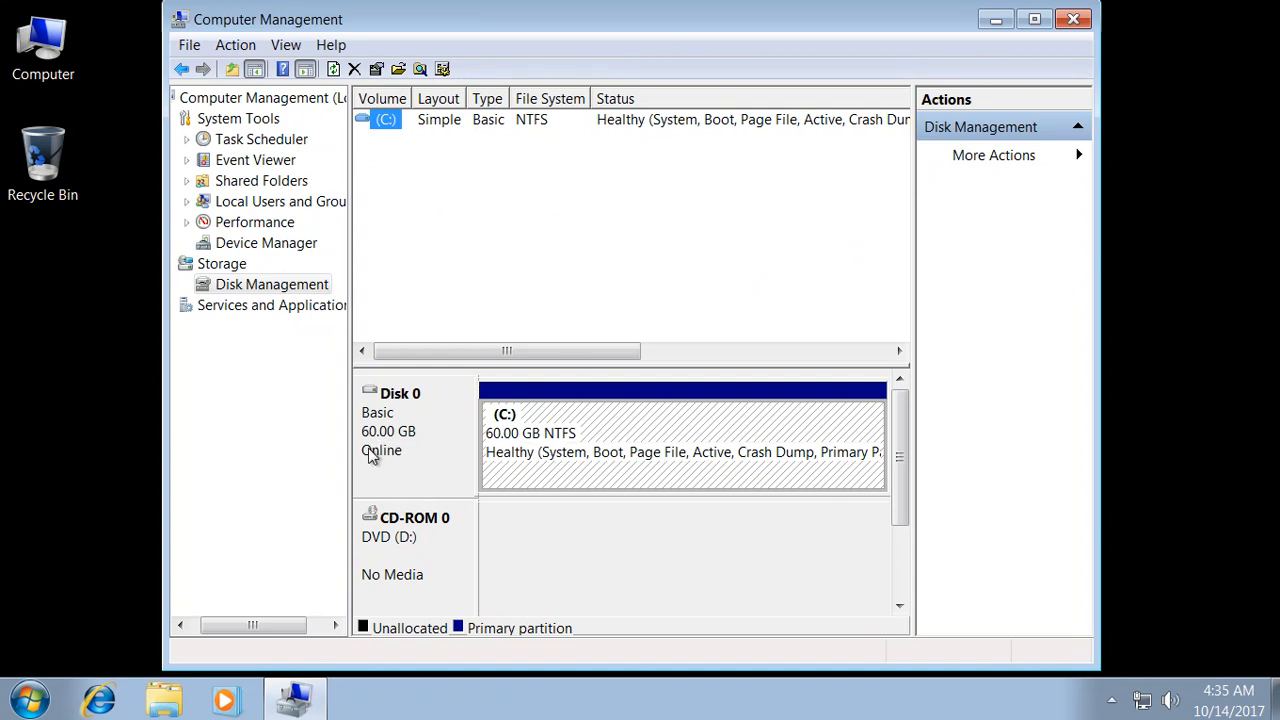
Shrink the C: volume on Disk 0 by 15000 MB
{"action": "left_click", "coordinate": [610, 428]}
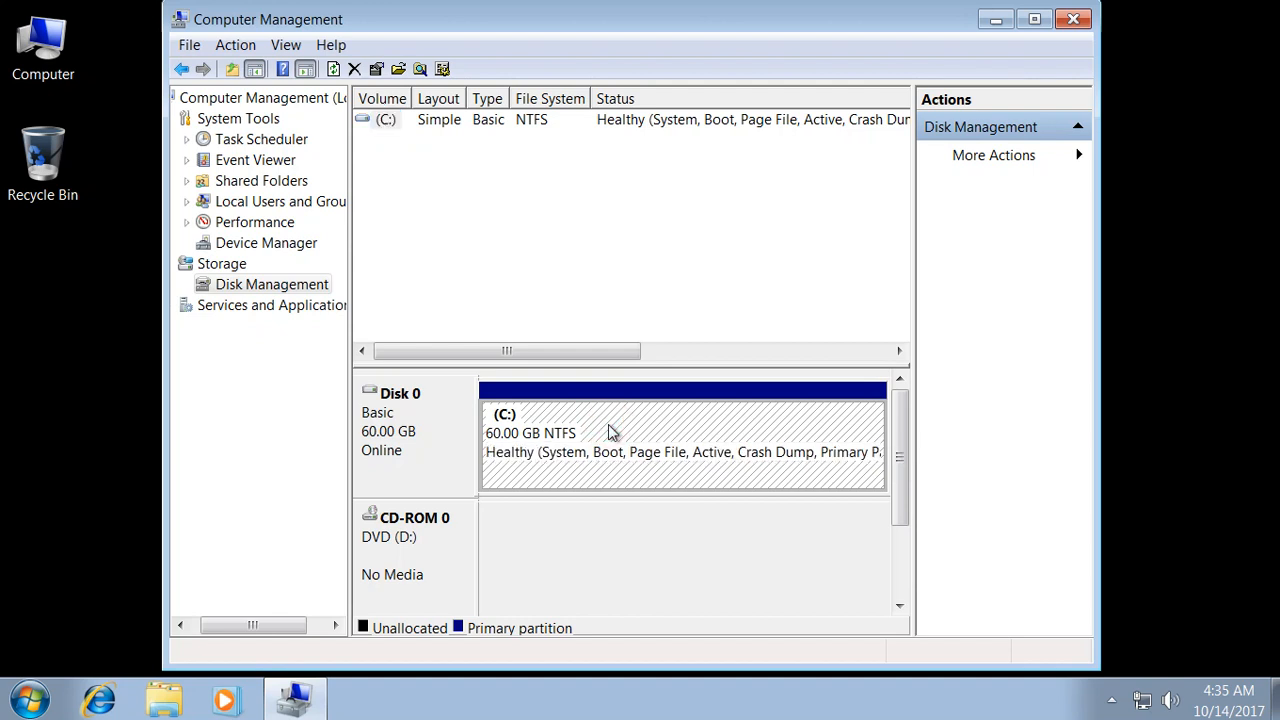
{"action": "right_click", "coordinate": [609, 432]}
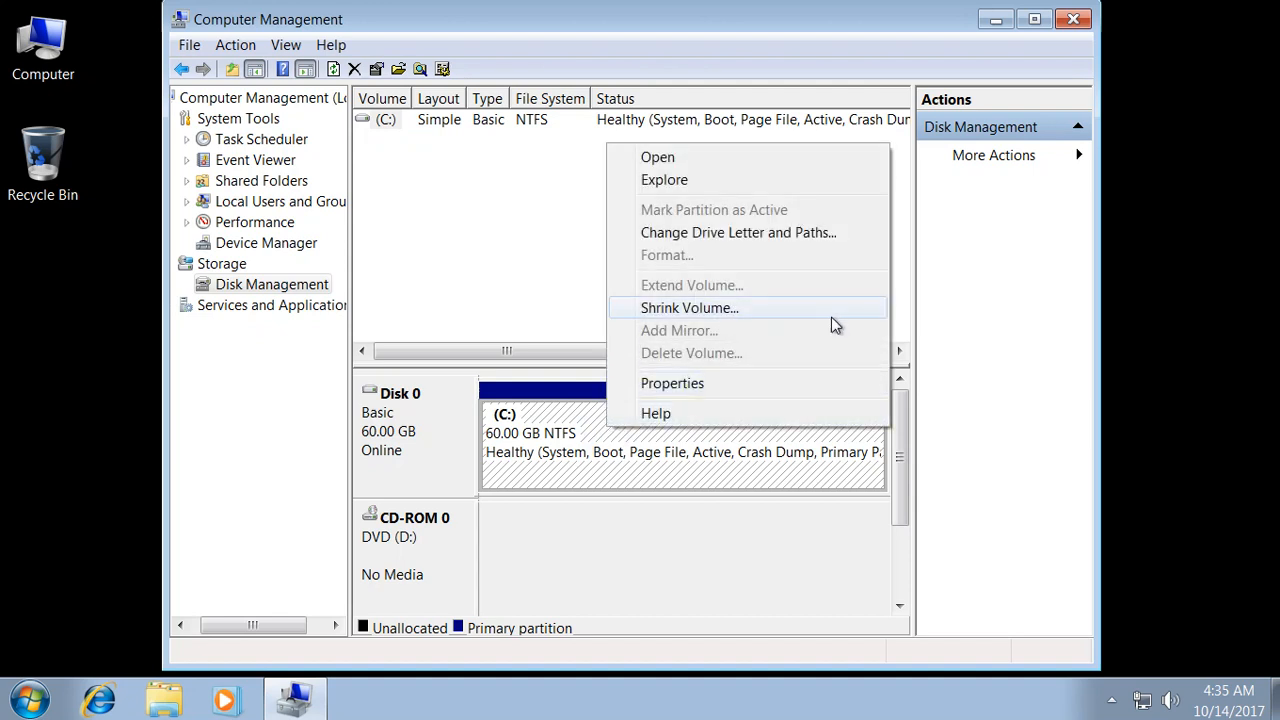
{"action": "left_click", "coordinate": [831, 318]}
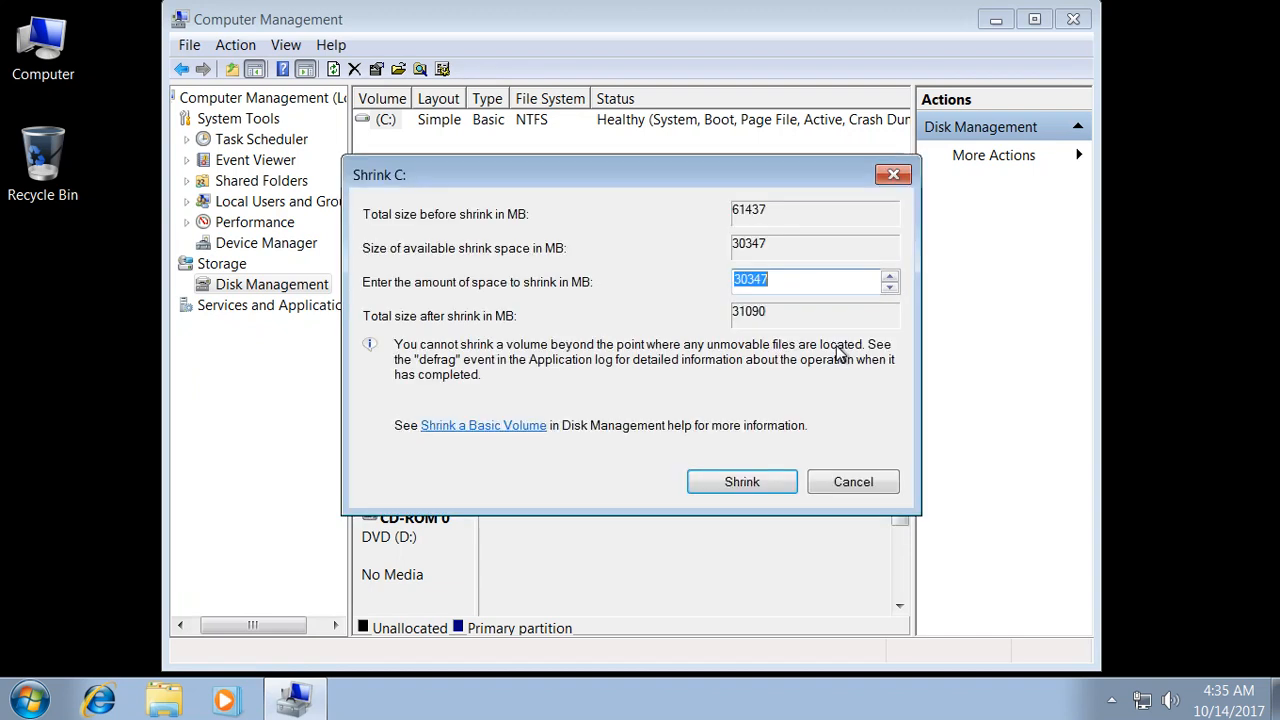
{"action": "key", "text": "Down"}
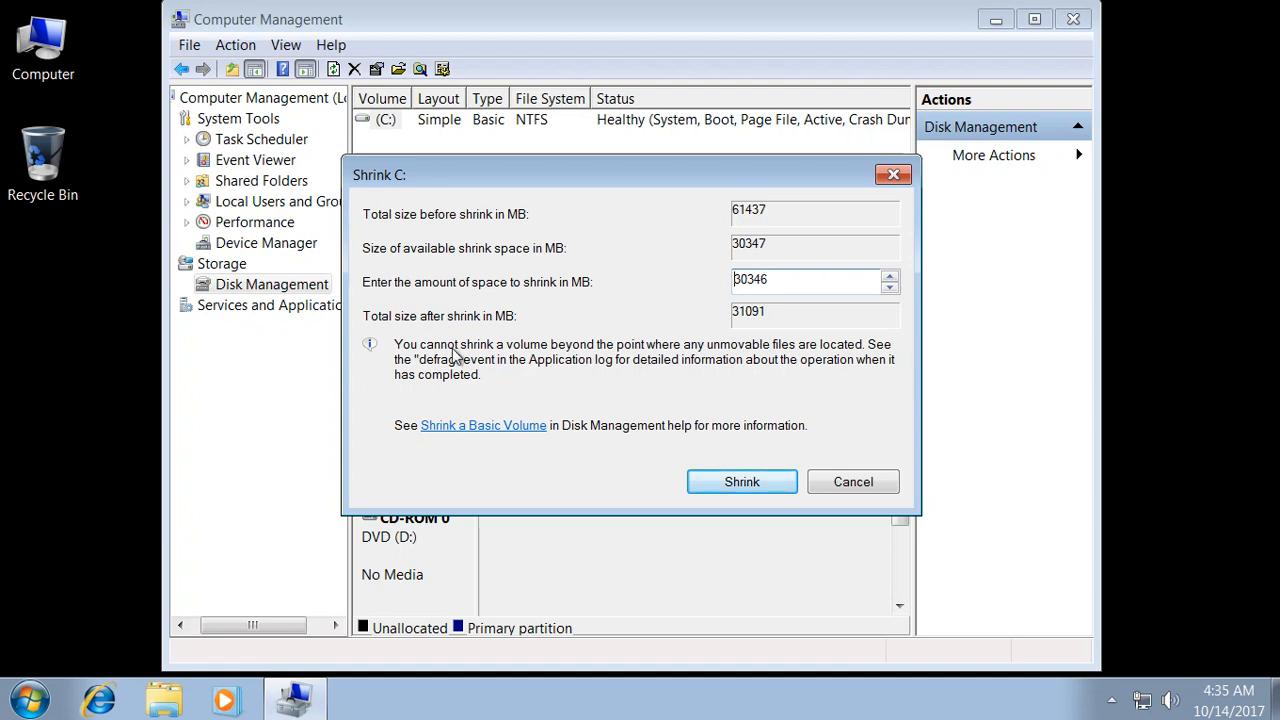
{"action": "double_click", "coordinate": [787, 279]}
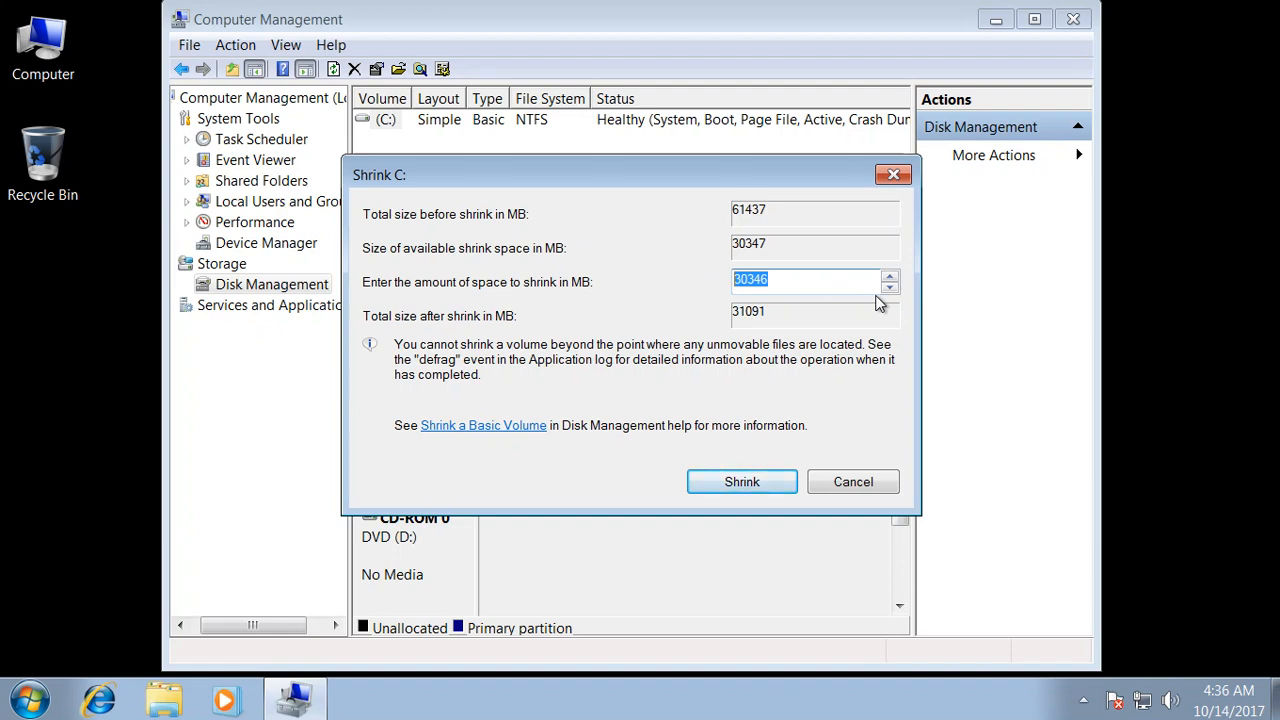
{"action": "type", "text": "15000"}
{"action": "left_click", "coordinate": [772, 481]}
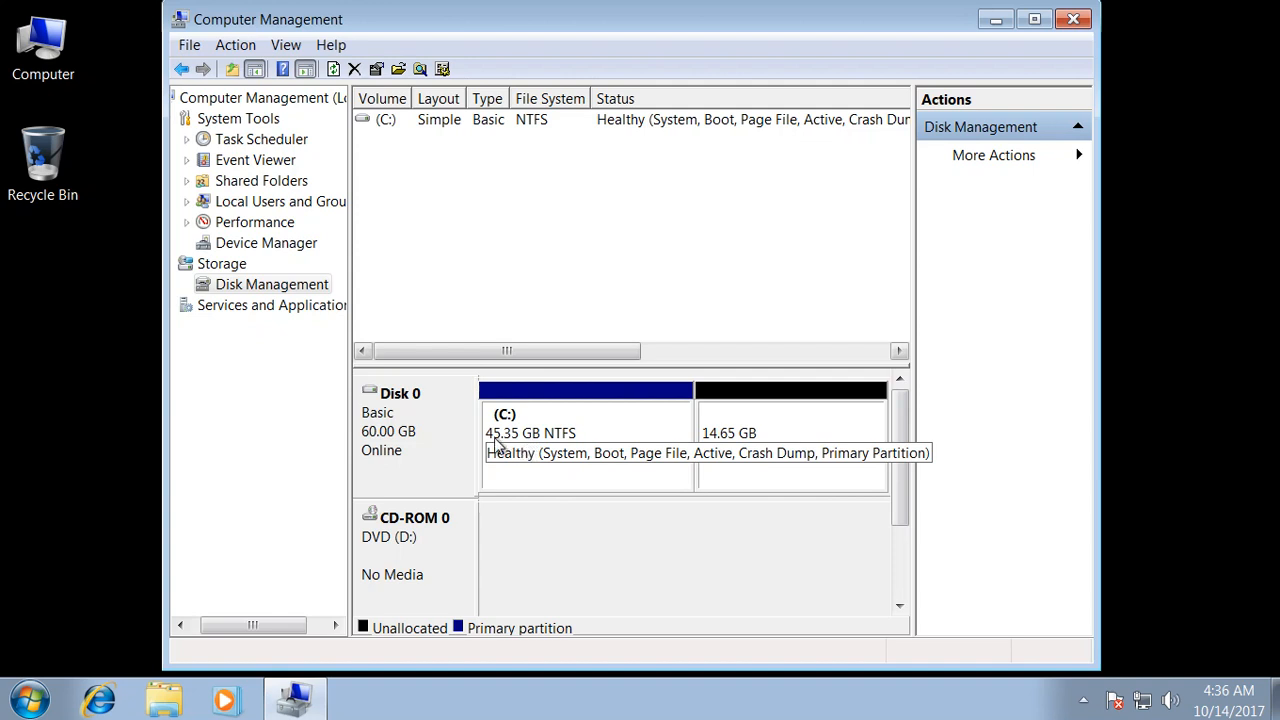
Select the unallocated space on Disk 0 and check the size of Local Disk (C:) in the Computer window
{"action": "left_click", "coordinate": [766, 455]}
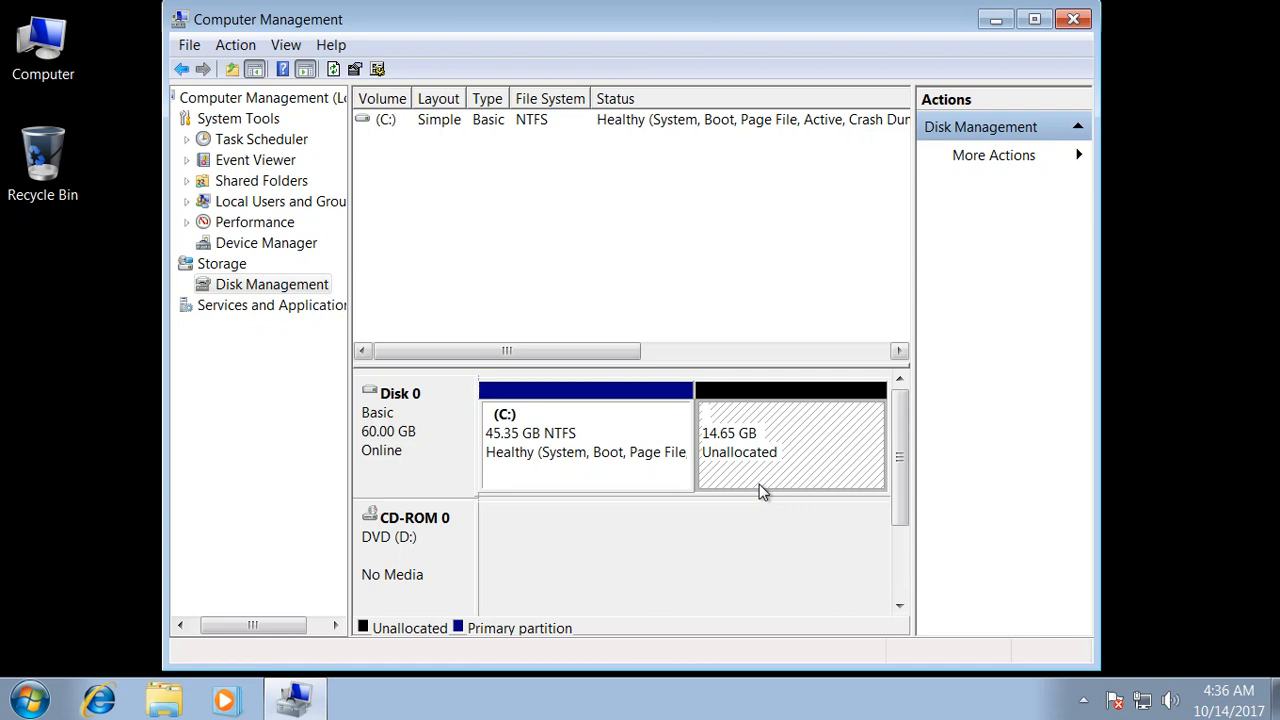
{"action": "double_click", "coordinate": [45, 48]}
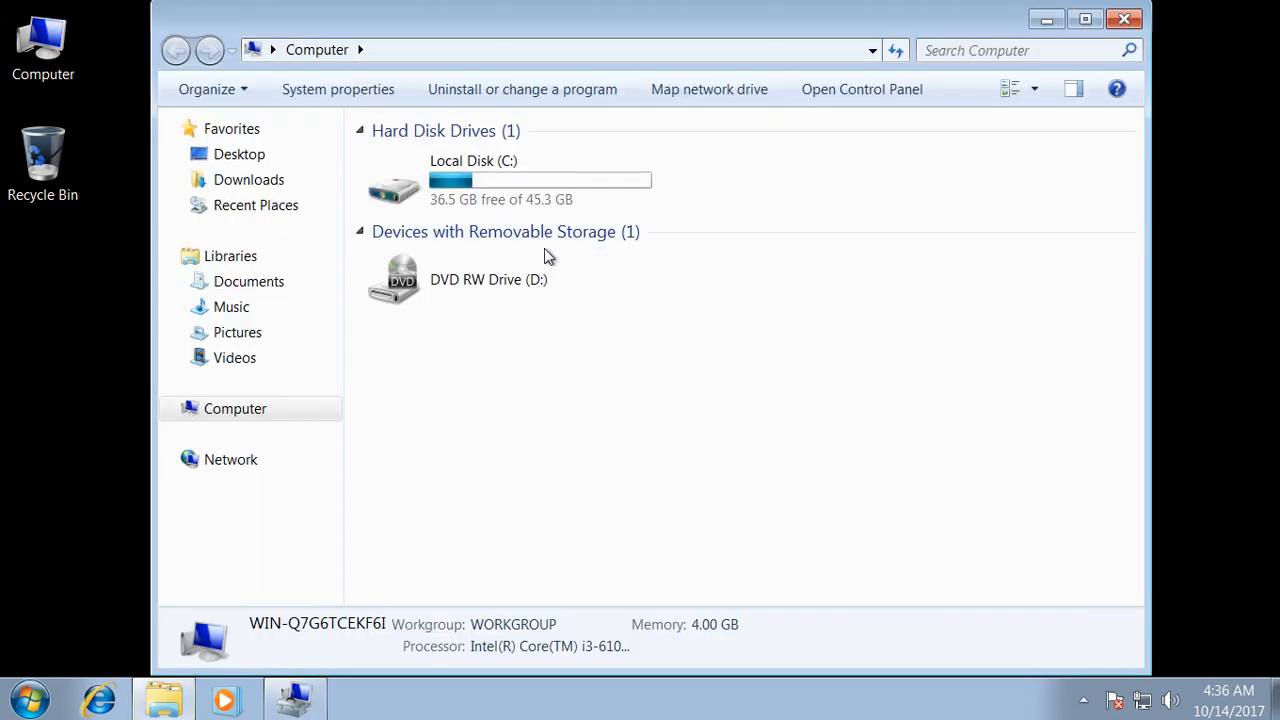
{"action": "left_click", "coordinate": [534, 213]}
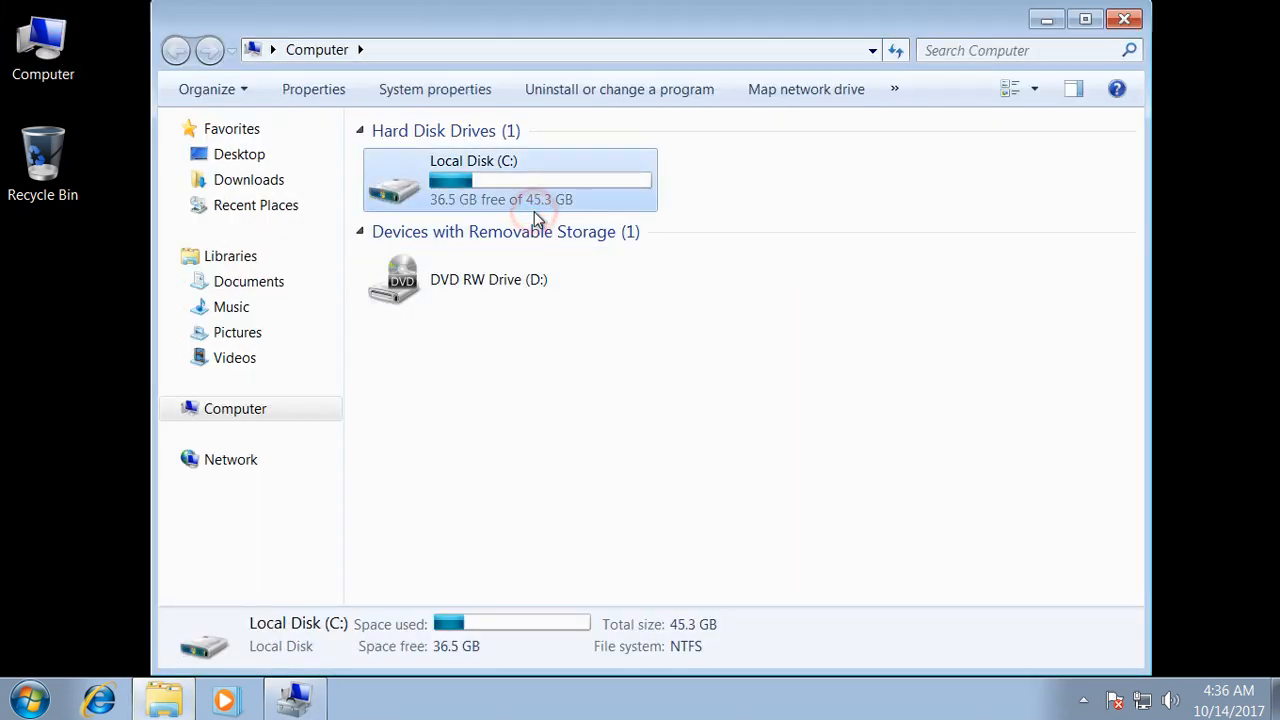
{"action": "left_click", "coordinate": [1124, 20]}
Create a 15000 MB quick-formatted NTFS simple volume in the unallocated space as E:, labelled New Volume, and close Computer Management and AutoPlay
{"action": "right_click", "coordinate": [832, 432]}
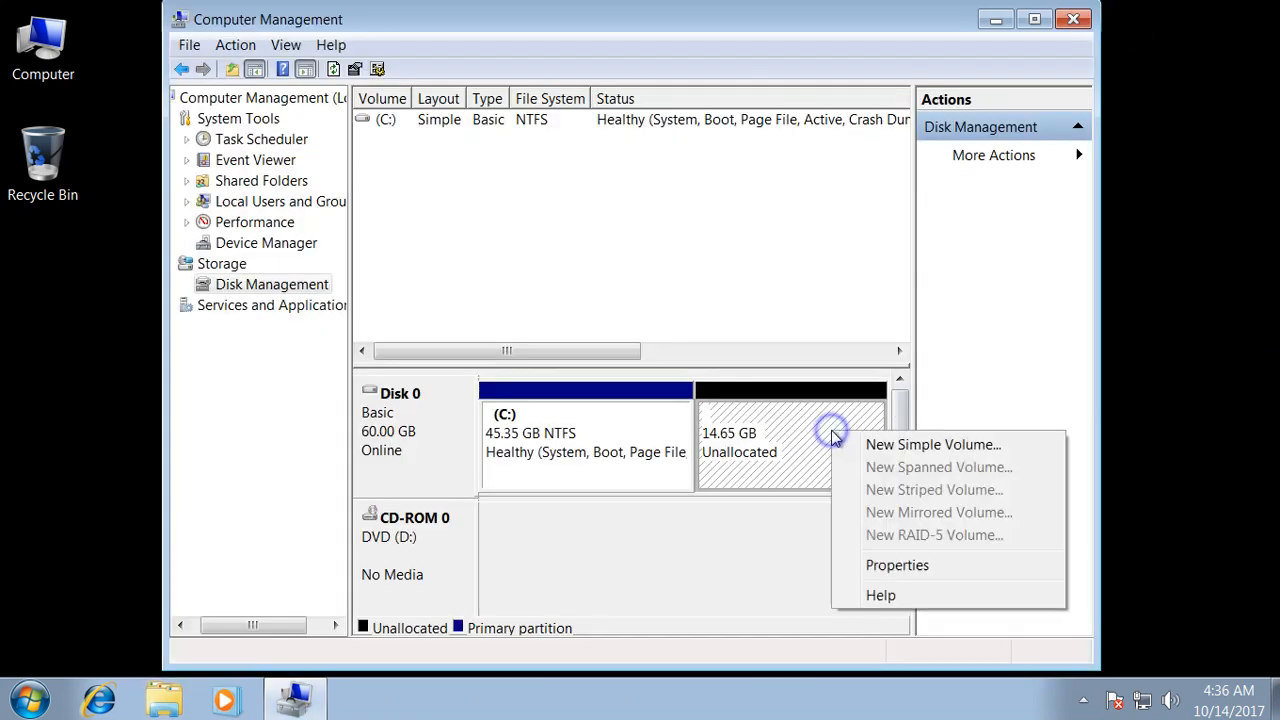
{"action": "left_click", "coordinate": [896, 448]}
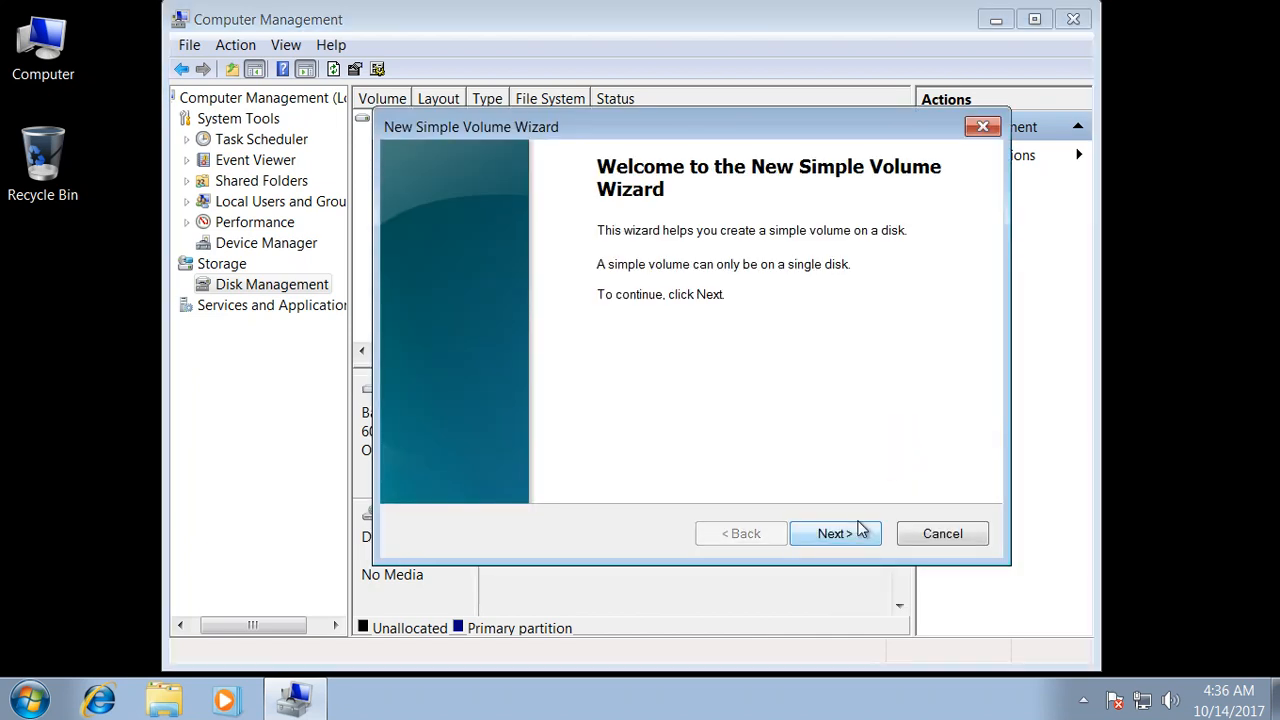
{"action": "left_click", "coordinate": [855, 533]}
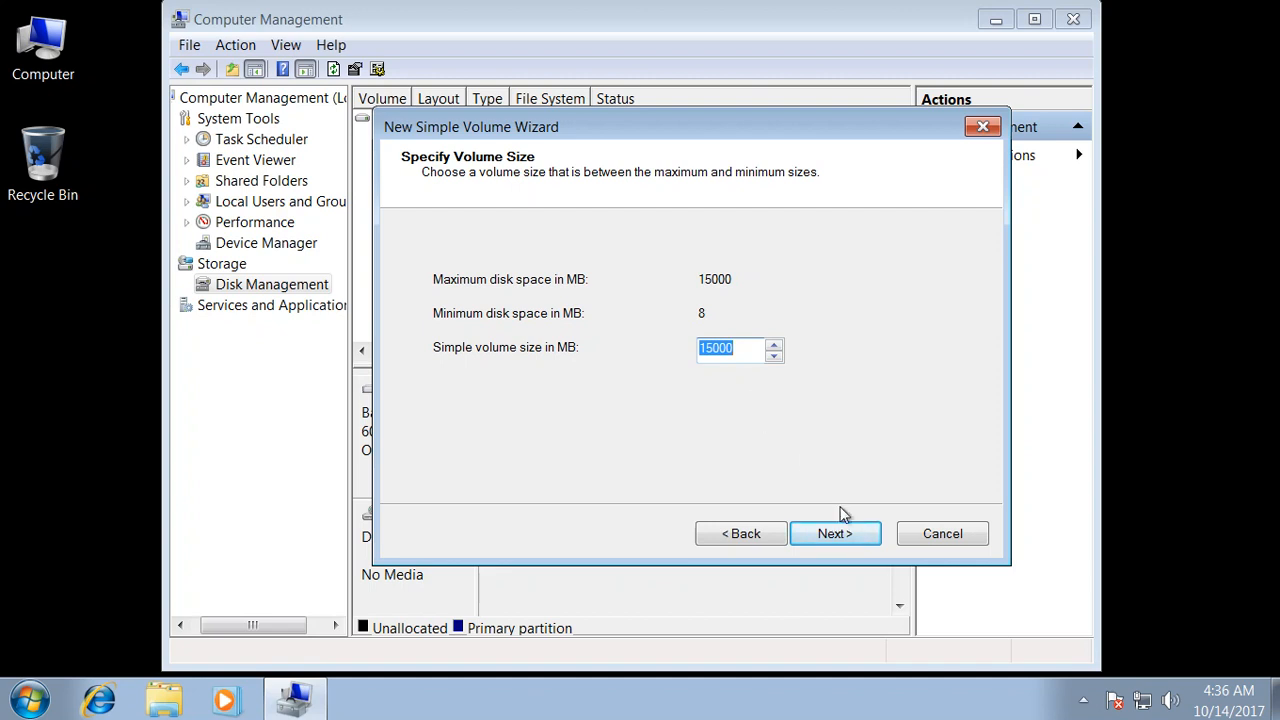
{"action": "left_click", "coordinate": [852, 538]}
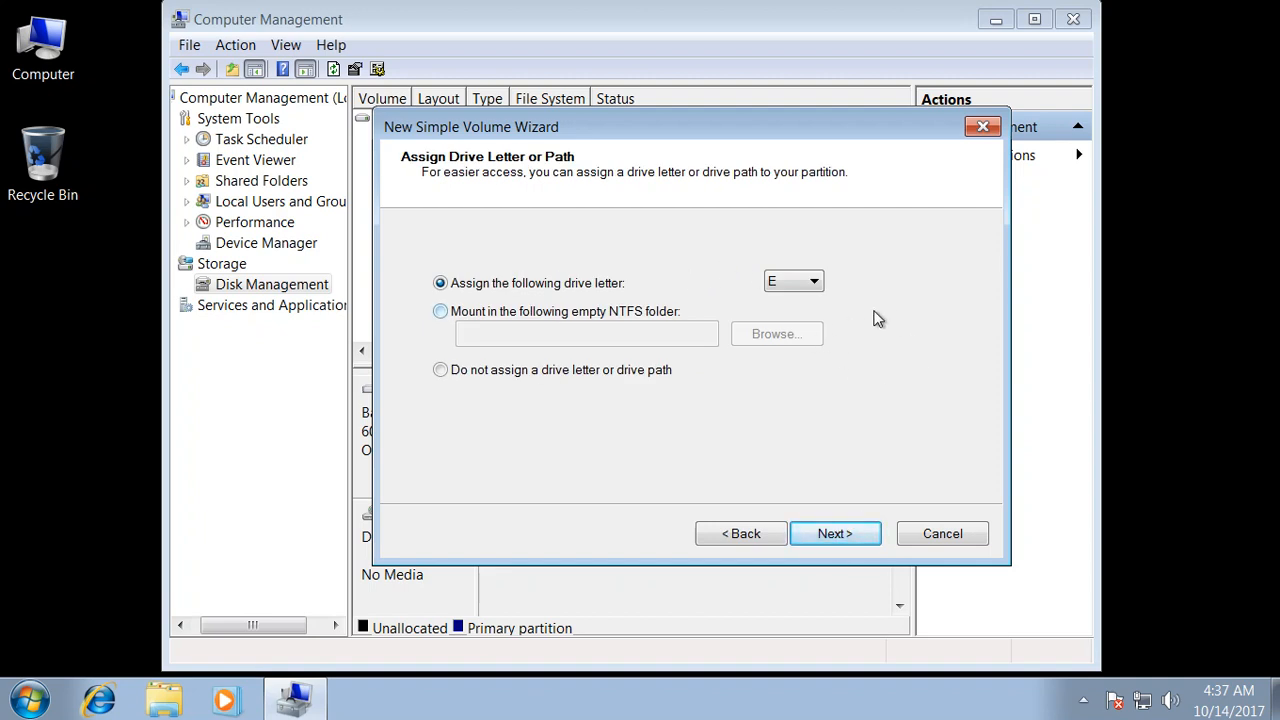
{"action": "left_click", "coordinate": [816, 281]}
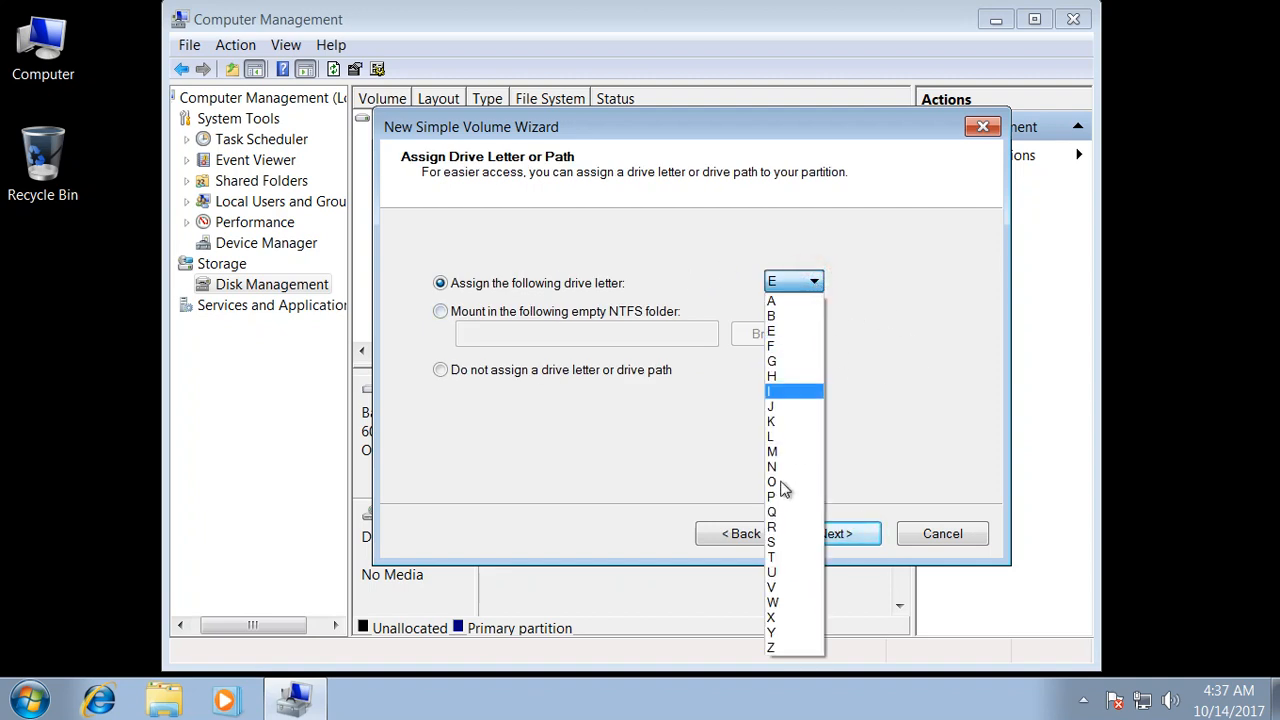
{"action": "left_click", "coordinate": [934, 340]}
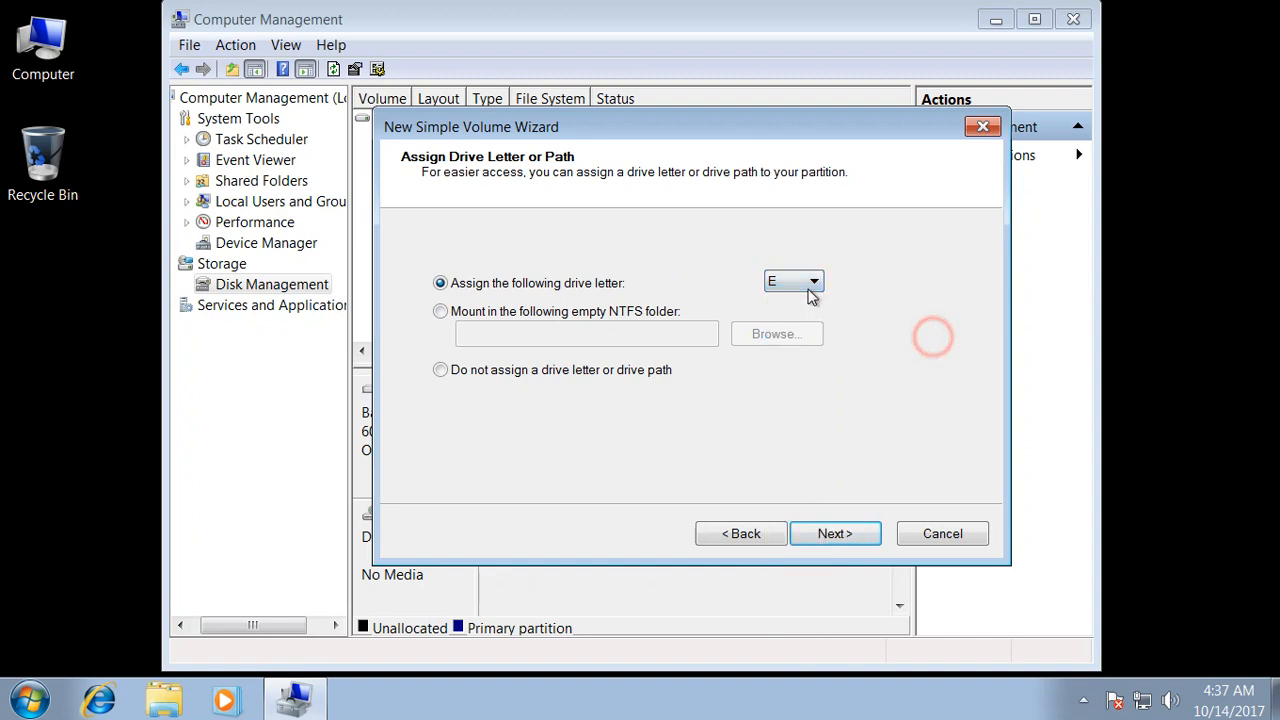
{"action": "left_click", "coordinate": [862, 535]}
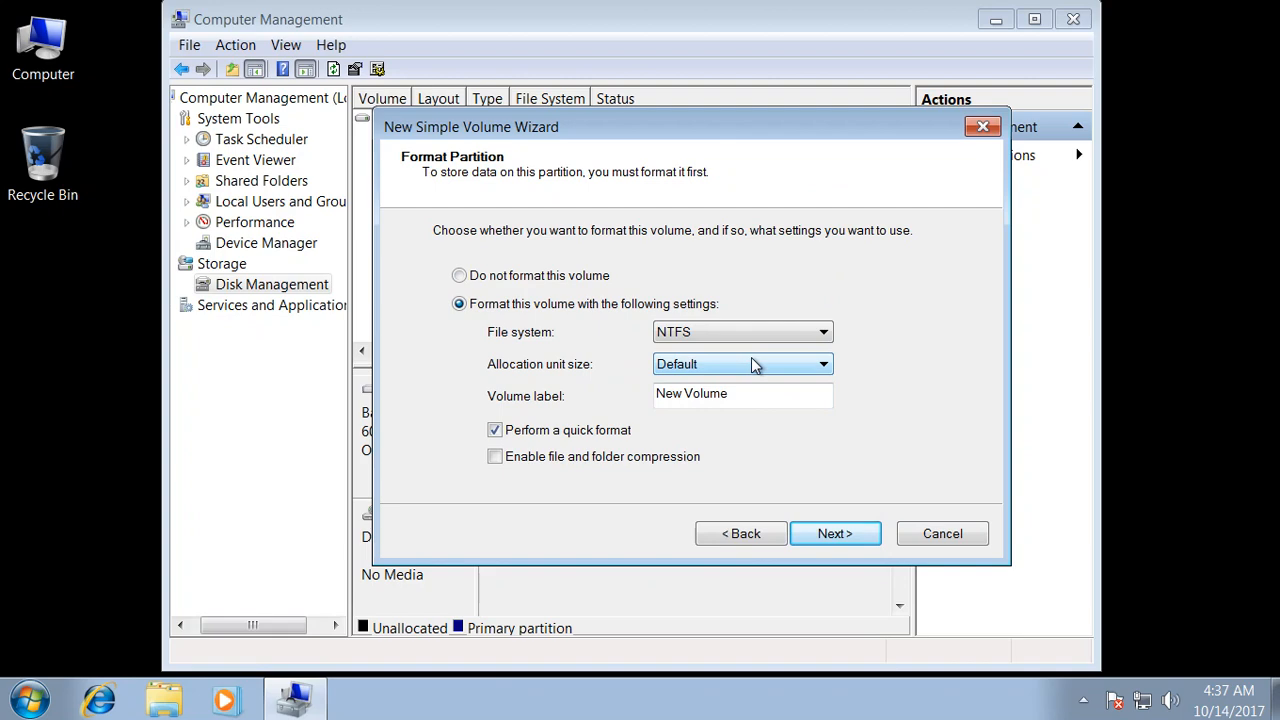
{"action": "left_click", "coordinate": [870, 540]}
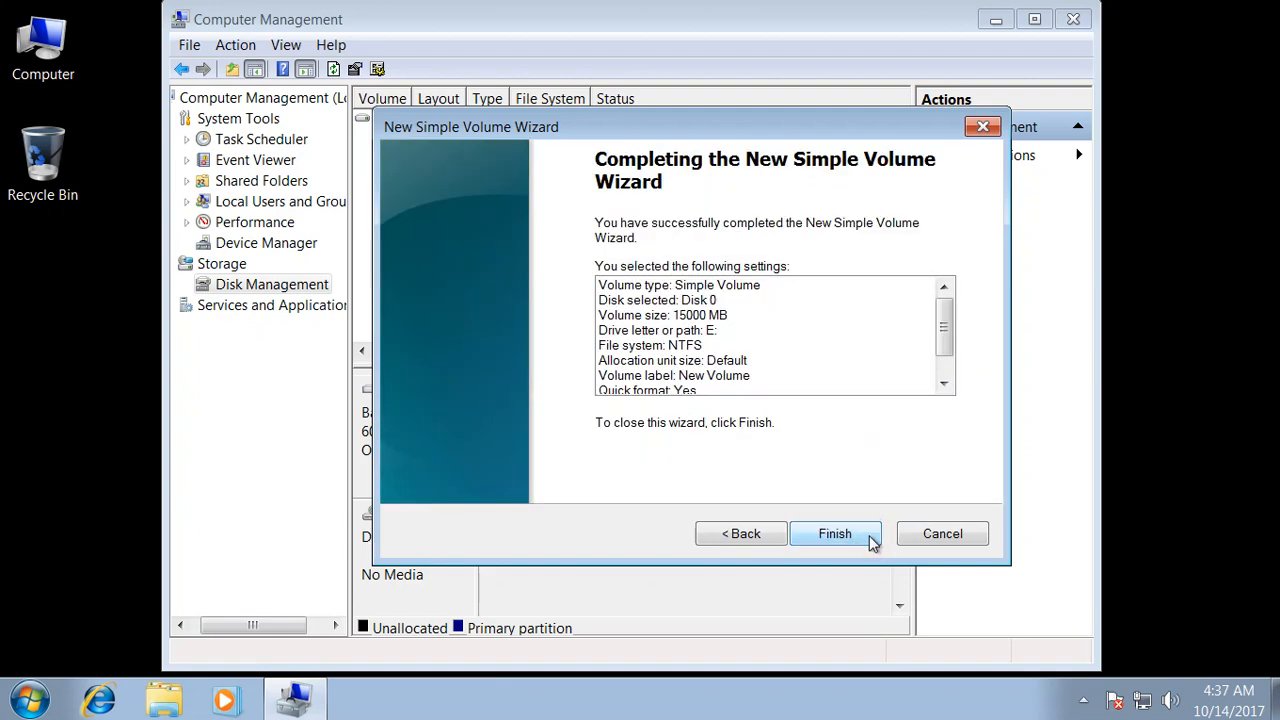
{"action": "left_click", "coordinate": [835, 534]}
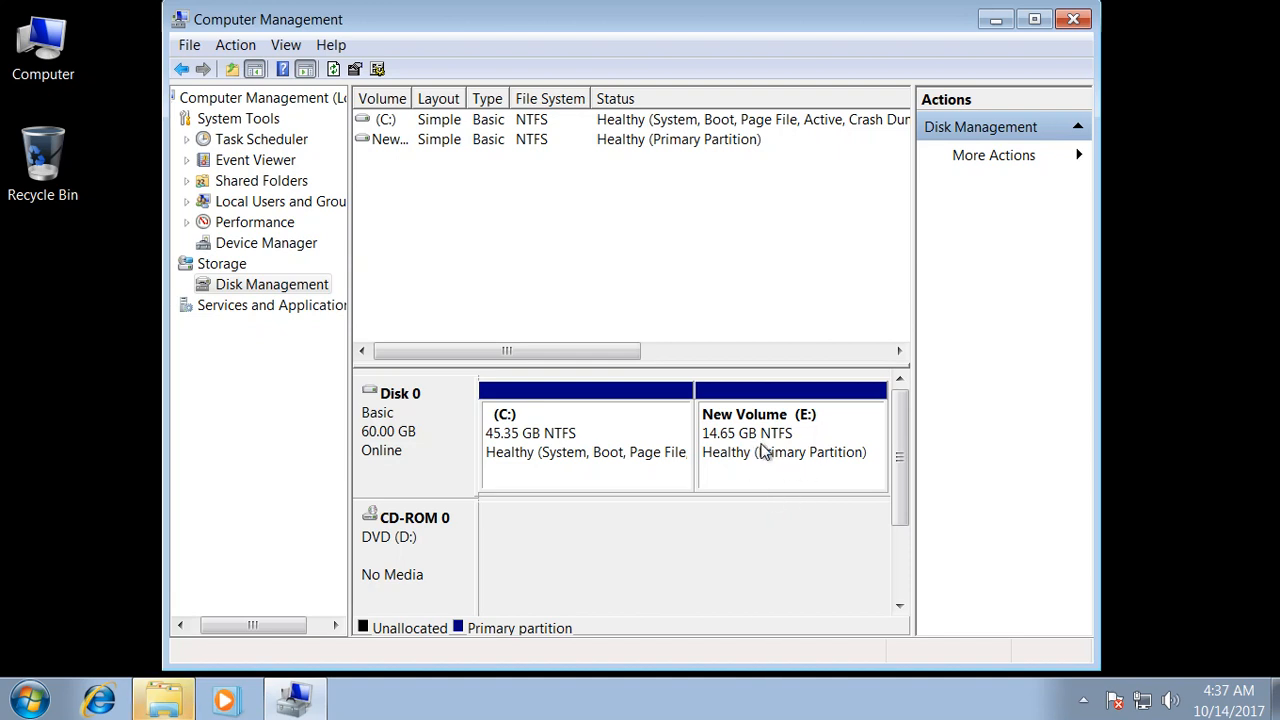
{"action": "left_click", "coordinate": [1073, 19]}
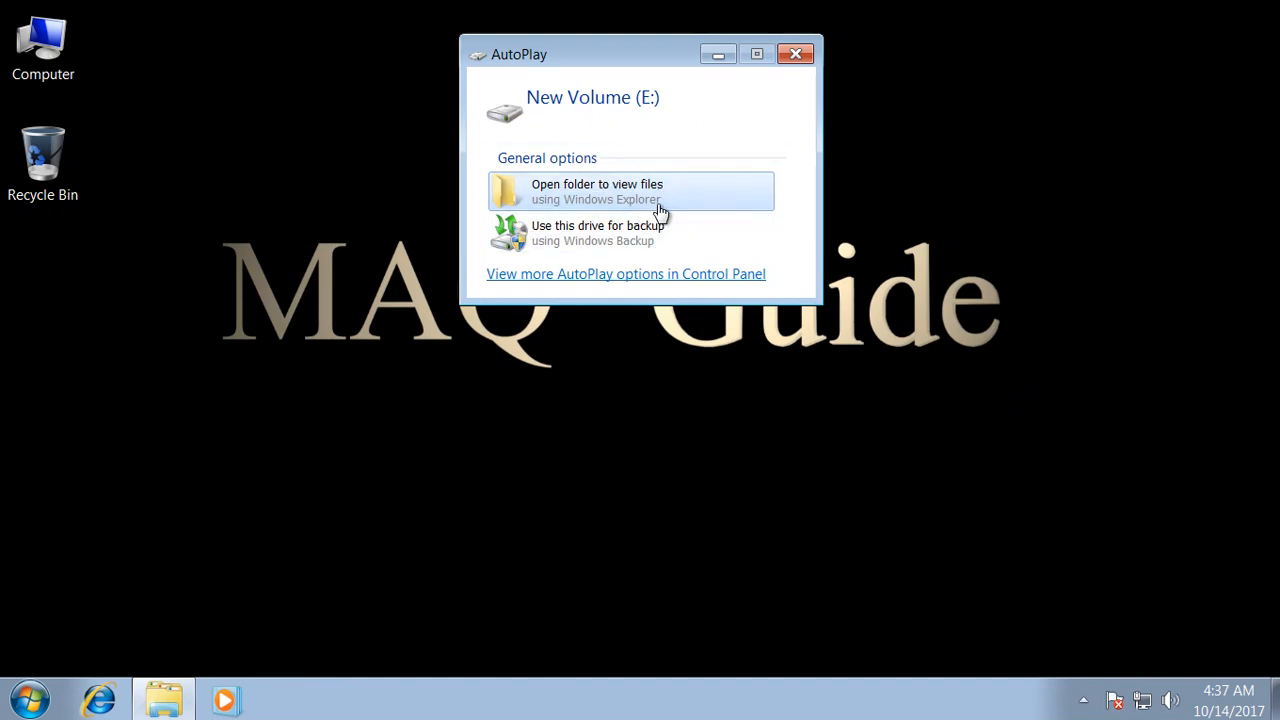
{"action": "left_click", "coordinate": [797, 57]}
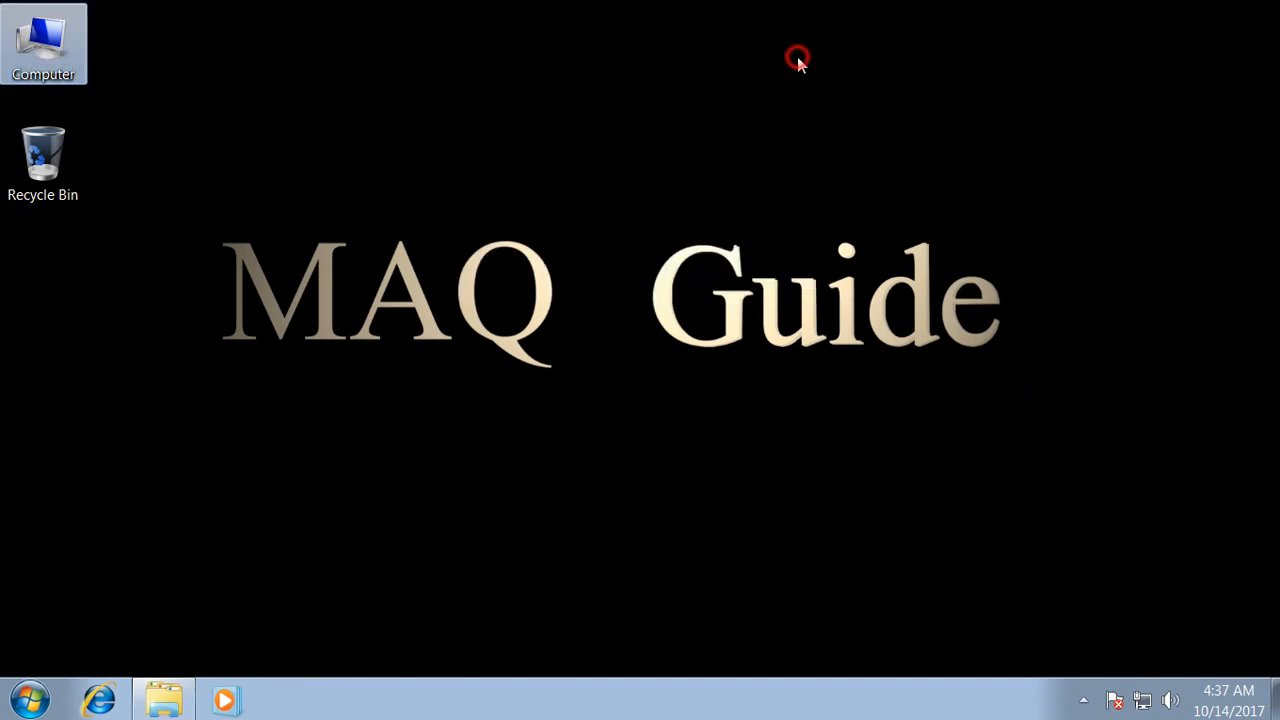
Inspect the contents of New Volume (E:) from the Computer window, return to the drive list and close the window
{"action": "double_click", "coordinate": [64, 50]}
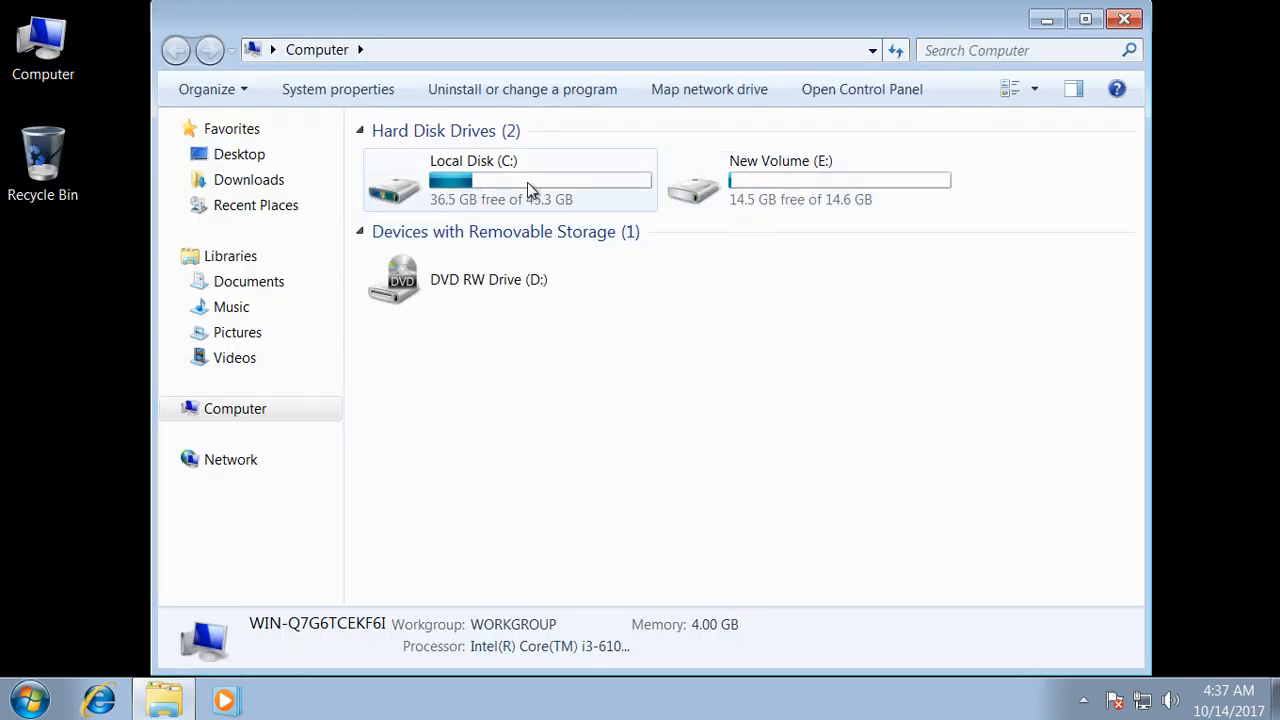
{"action": "double_click", "coordinate": [777, 175]}
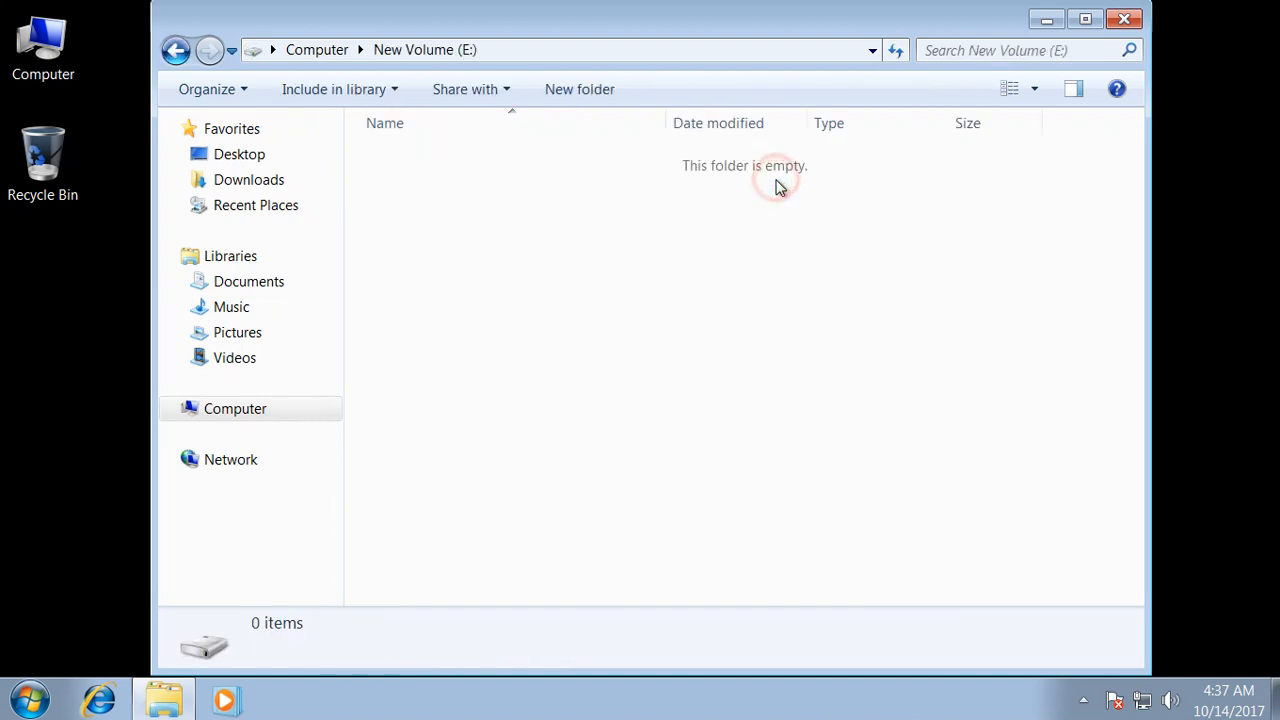
{"action": "left_click", "coordinate": [175, 50]}
{"action": "left_click", "coordinate": [845, 320]}
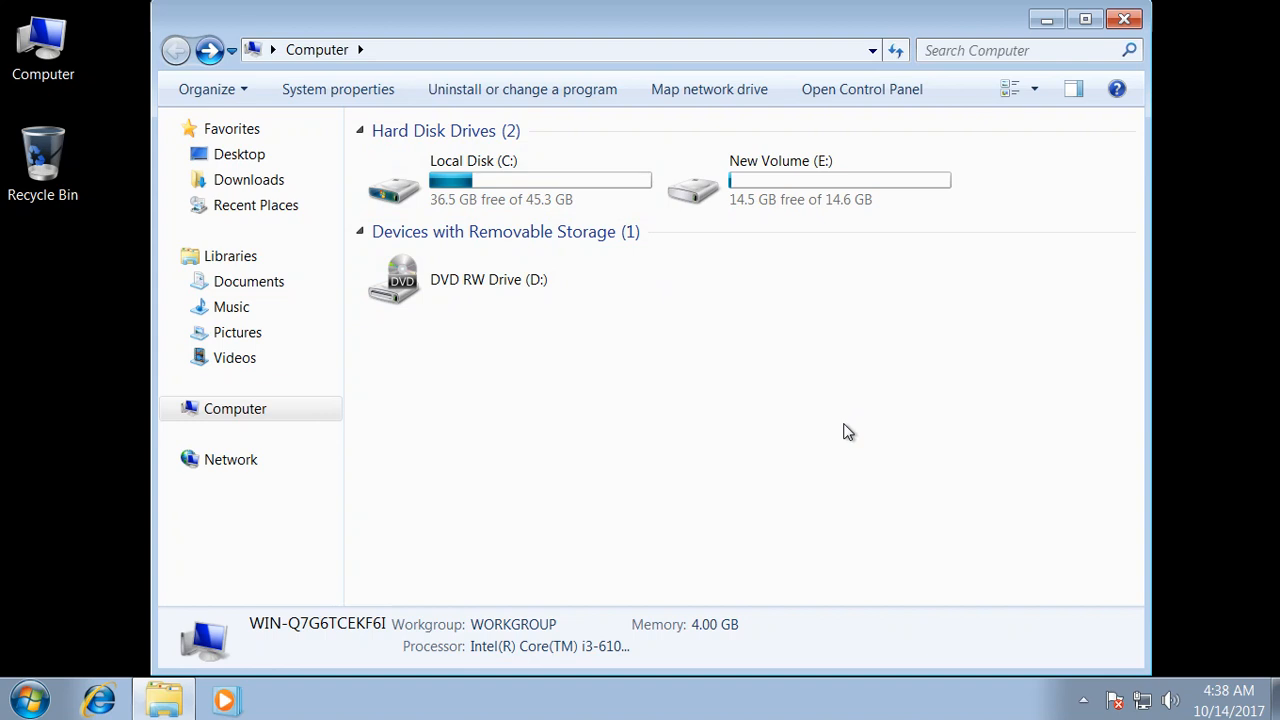
{"action": "left_click", "coordinate": [1125, 20]}
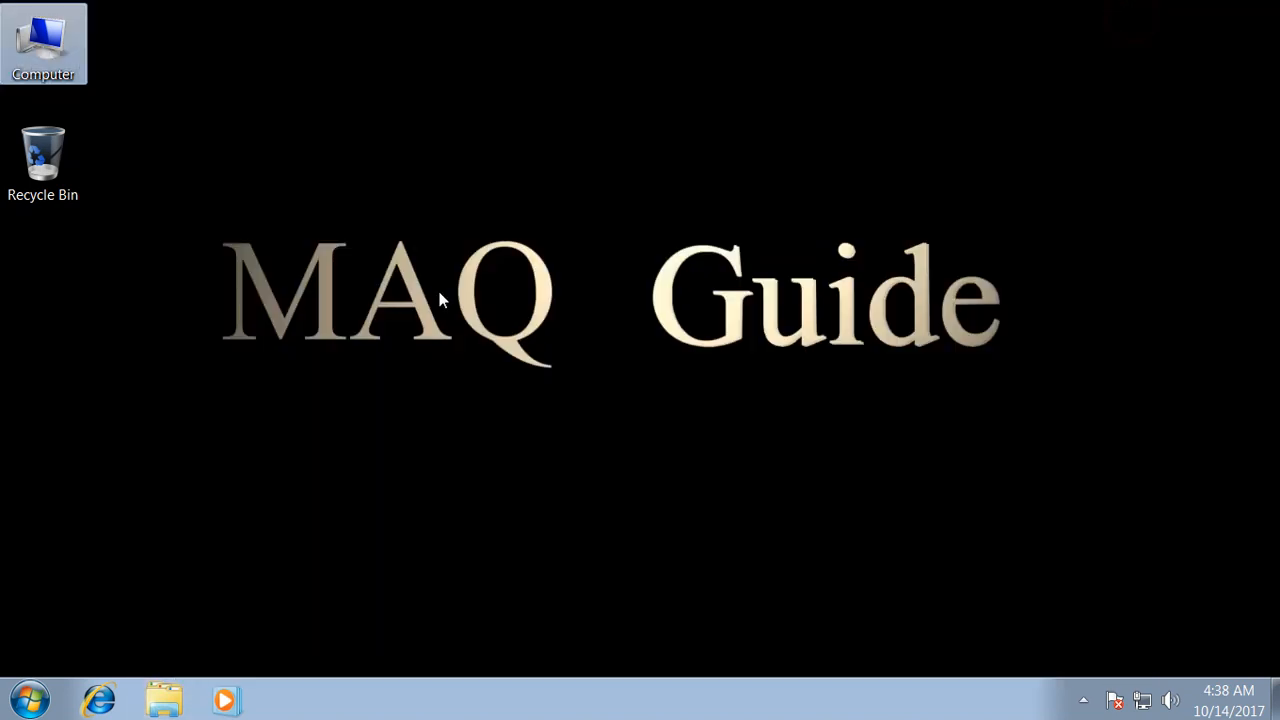
{"action": "left_click_drag", "start_coordinate": [210, 208], "coordinate": [1056, 386]}
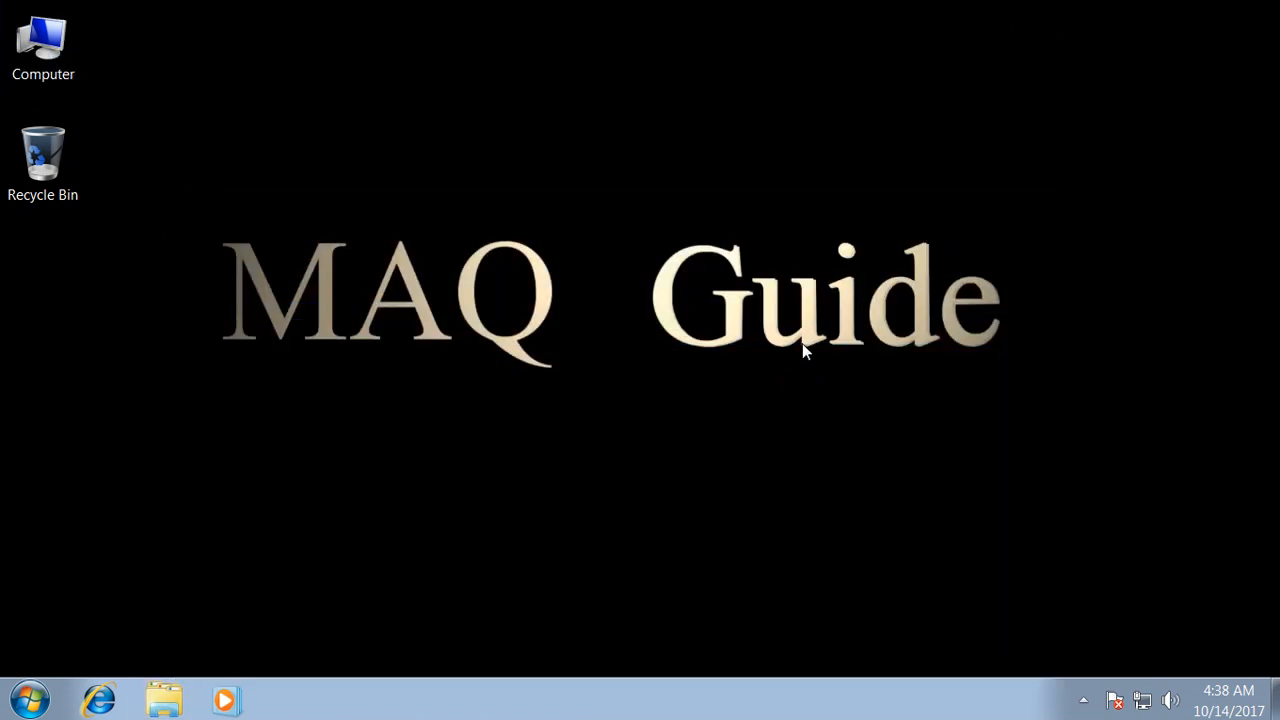